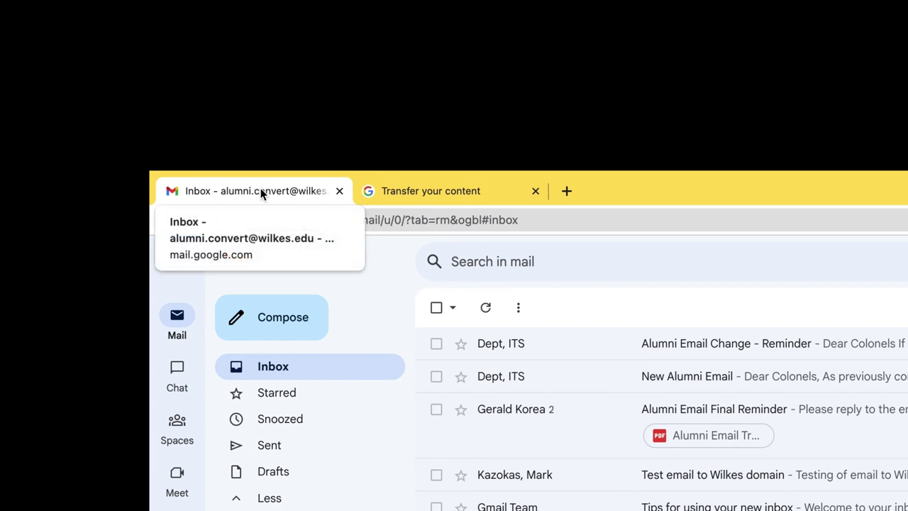
# Step: Bring up the Google Transfer your content page at takeout.google.com/transfer
pyautogui.click(426, 193)
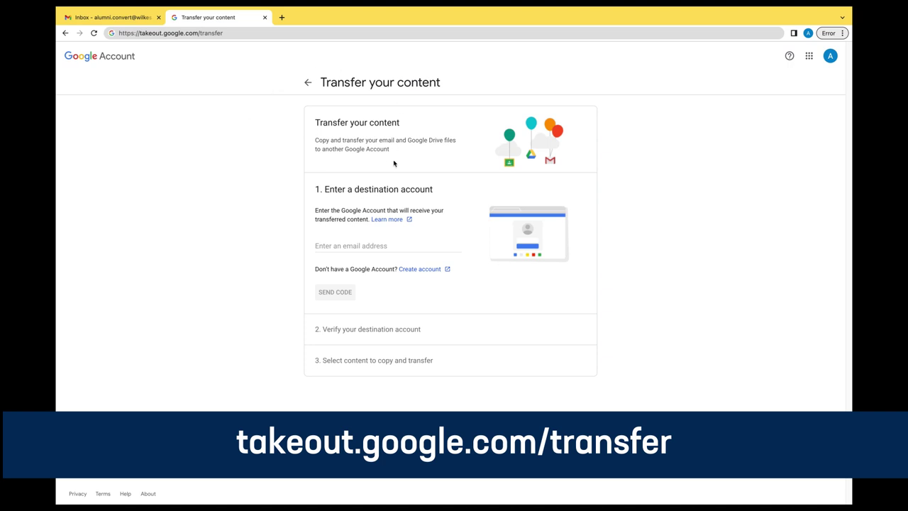
# Step: Paste the new alumni e-mail address as the destination and send it a verification code
pyautogui.click(348, 242)
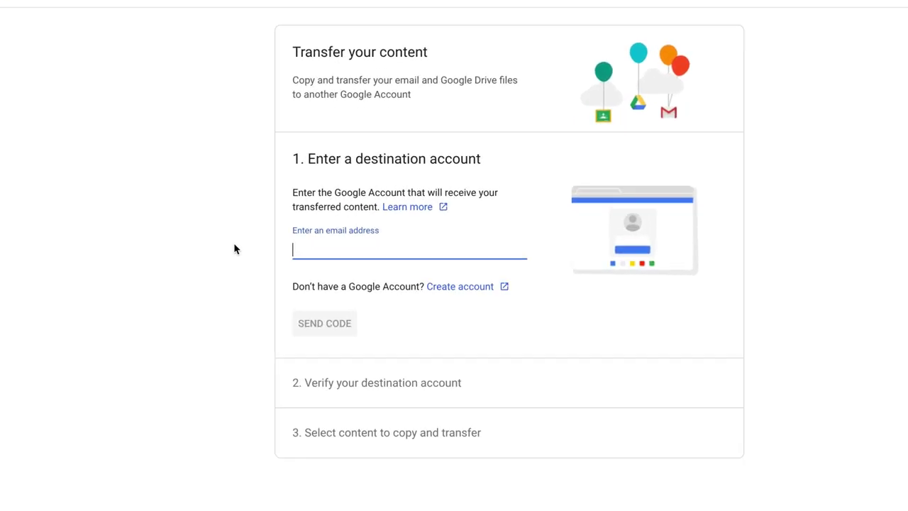
pyautogui.hotkey('ctrl', 'v')
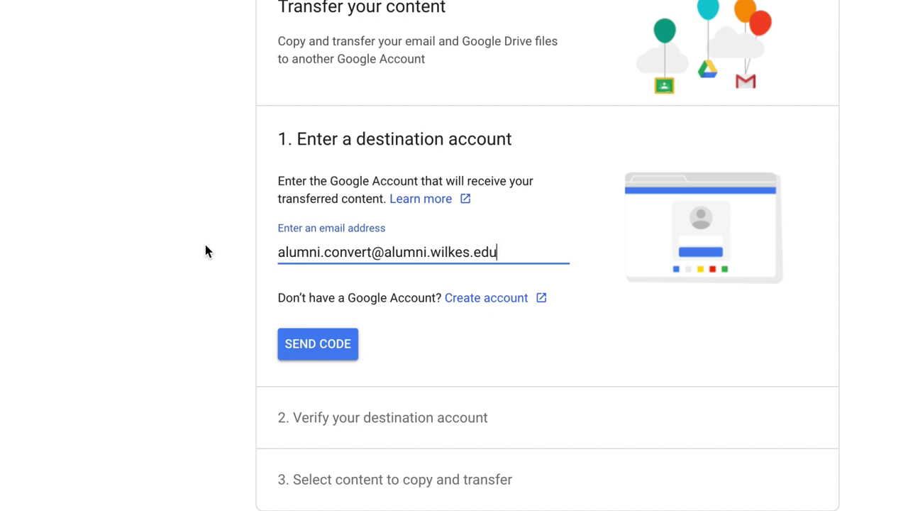
pyautogui.click(321, 347)
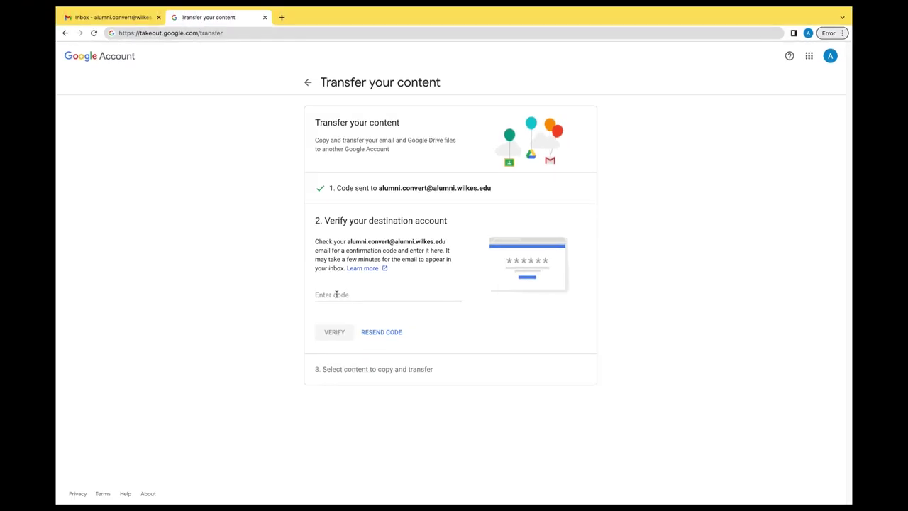
pyautogui.hotkey('ctrl', 'Right')
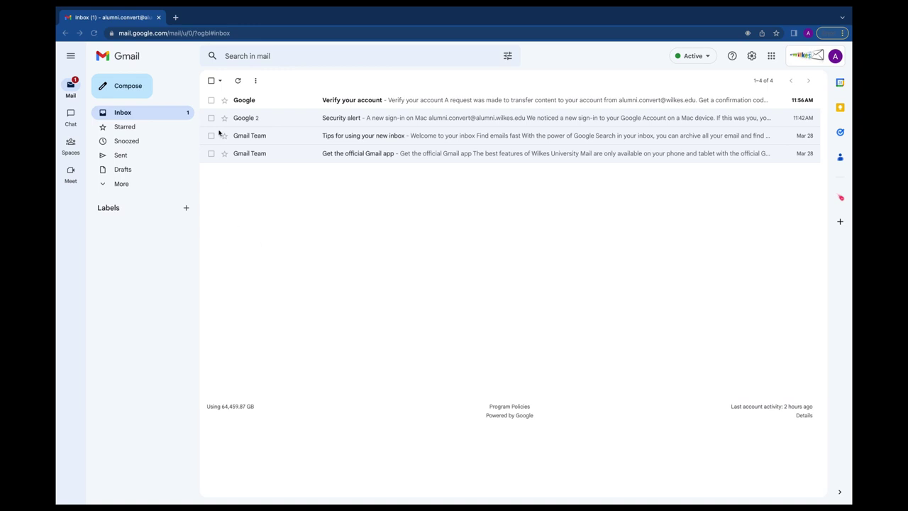
# Step: Open the 'Verify your account' email, reveal the Takeout confirmation code, and copy it with Edit > Copy
pyautogui.click(259, 100)
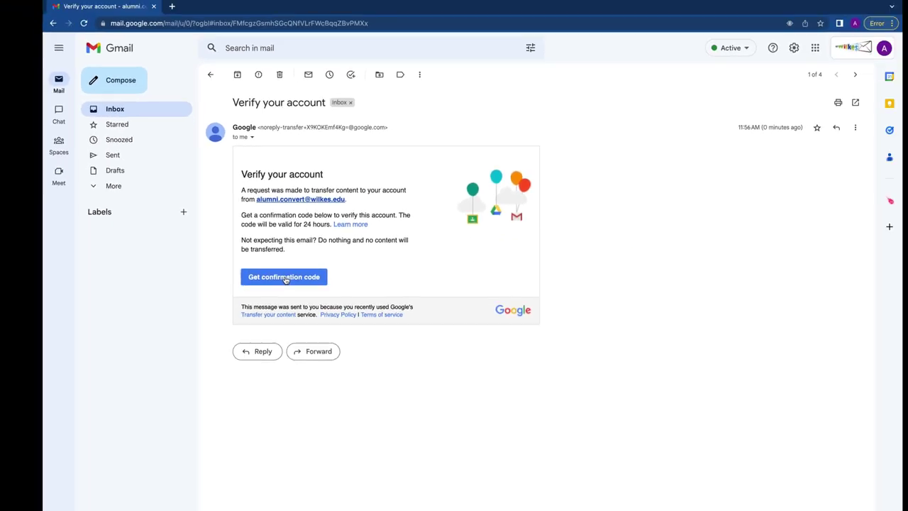
pyautogui.click(285, 277)
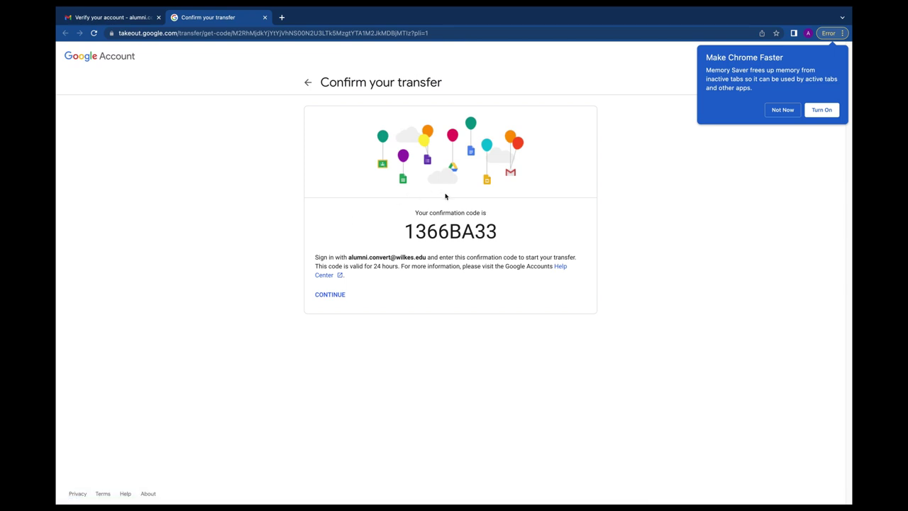
pyautogui.moveTo(407, 231); pyautogui.dragTo(494, 235)
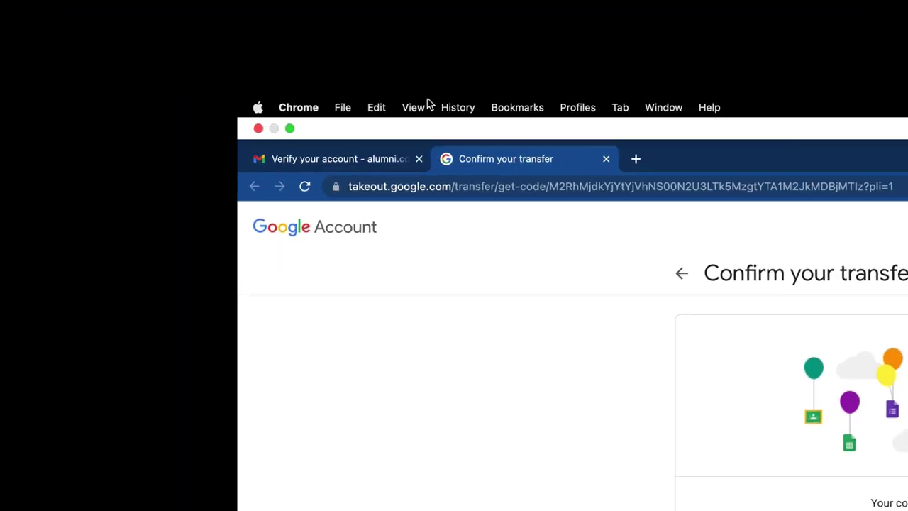
pyautogui.click(134, 11)
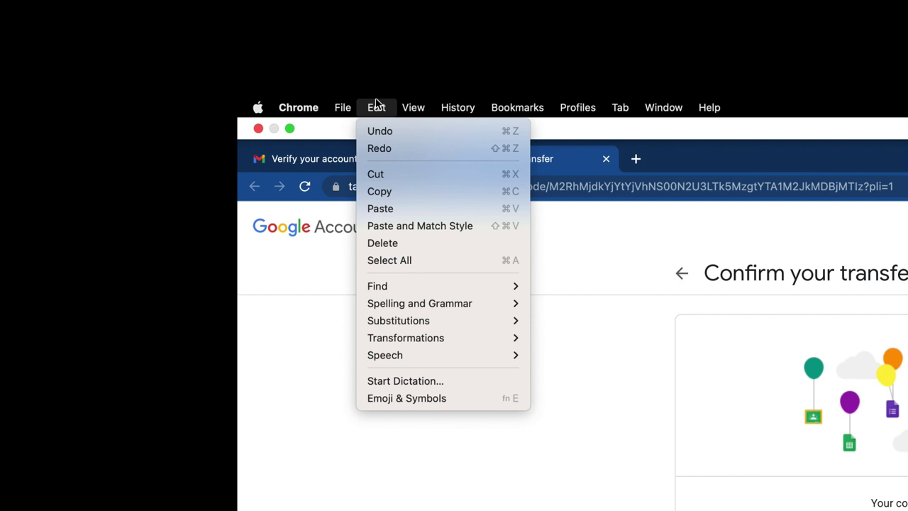
pyautogui.click(384, 191)
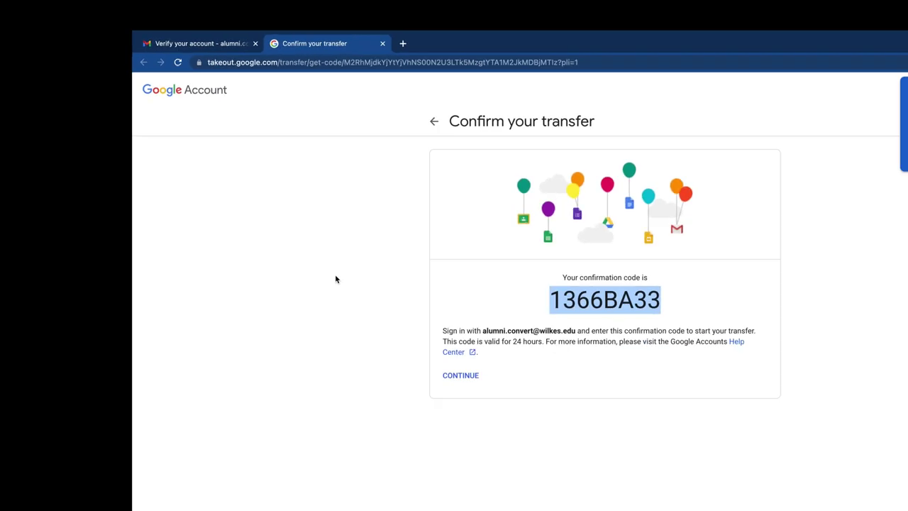
pyautogui.hotkey('ctrl', 'Left')
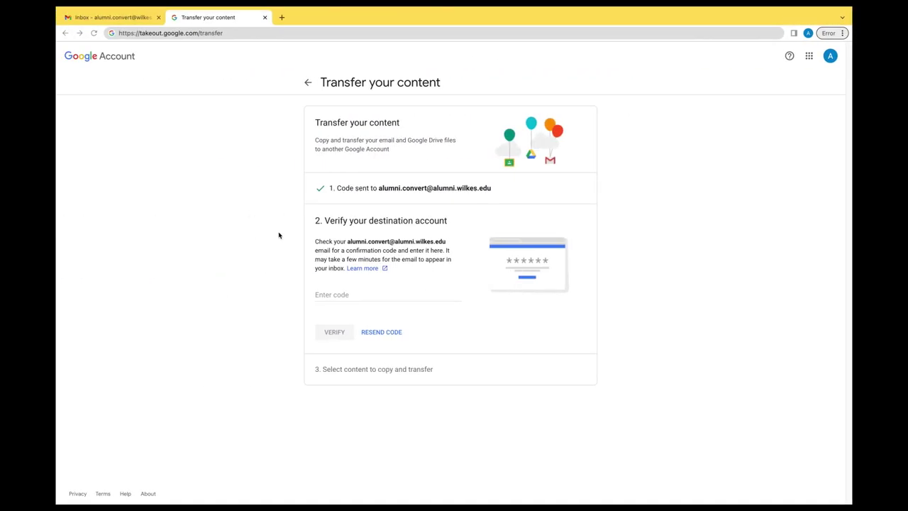
# Step: Paste the copied confirmation code into the Enter code field and verify the destination account
pyautogui.click(318, 293)
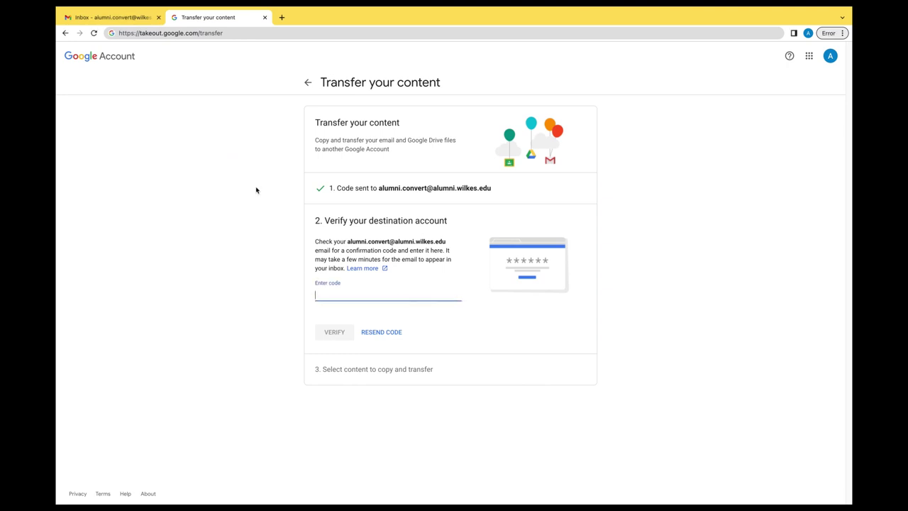
pyautogui.click(141, 11)
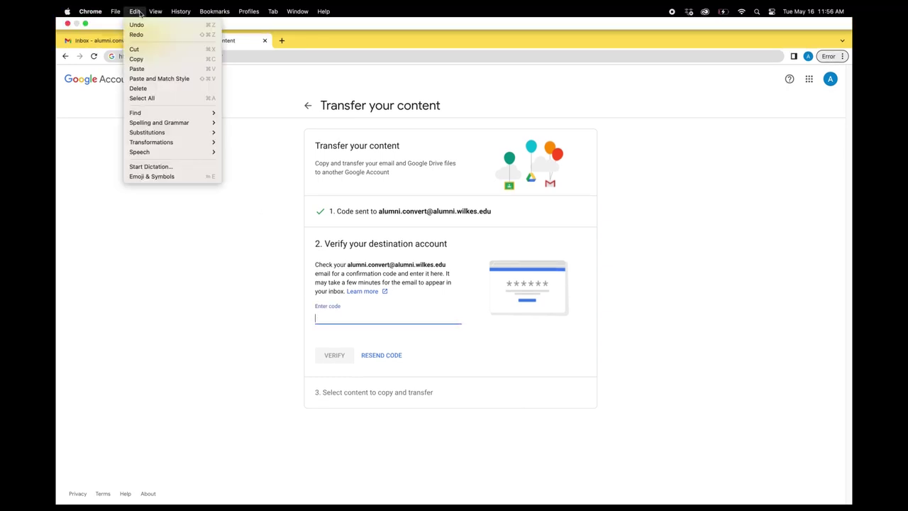
pyautogui.click(139, 68)
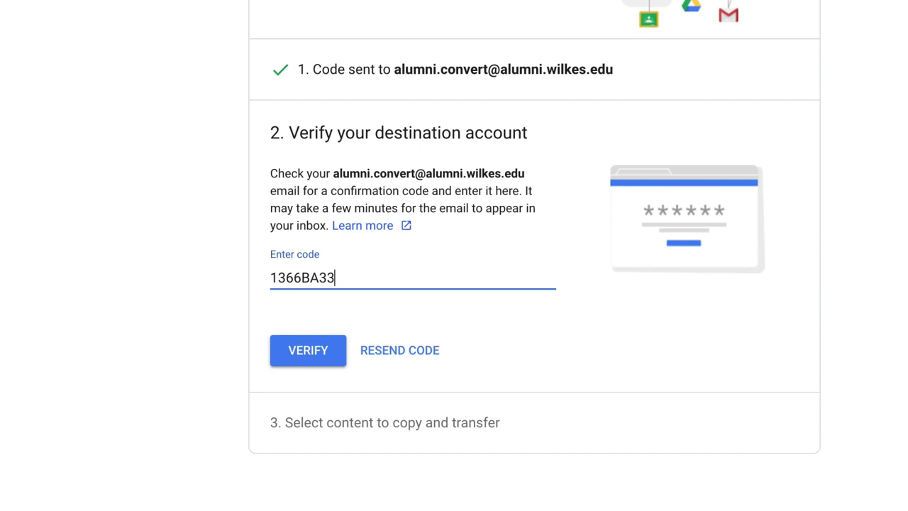
pyautogui.click(305, 352)
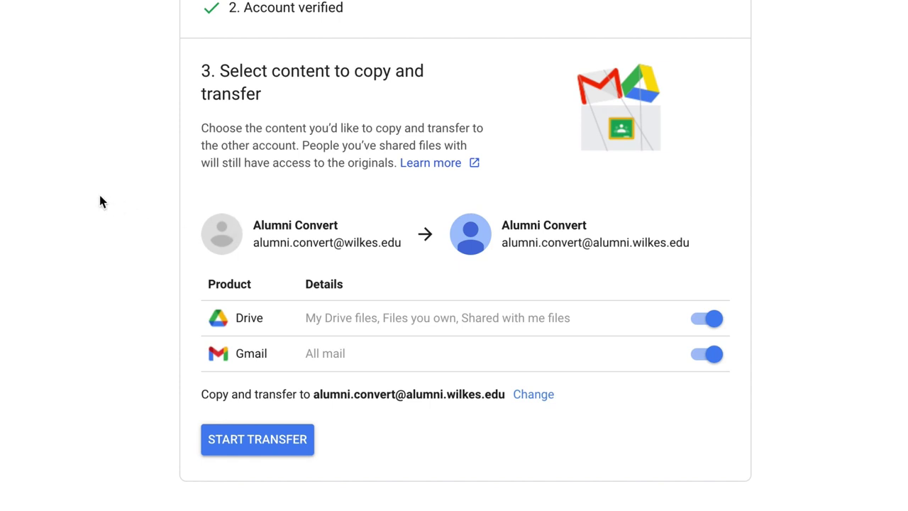
# Step: Start the Drive and Gmail transfer and confirm the university account sign-in
pyautogui.click(275, 441)
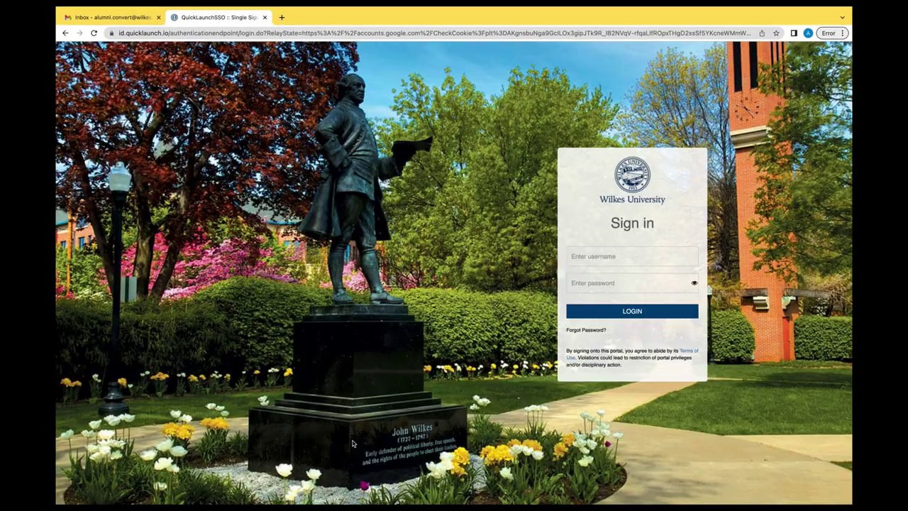
pyautogui.click(631, 311)
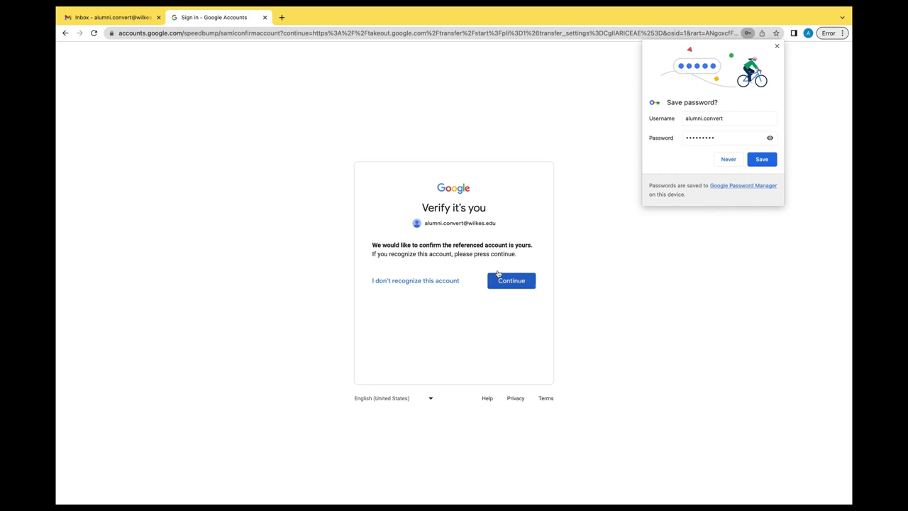
pyautogui.click(513, 281)
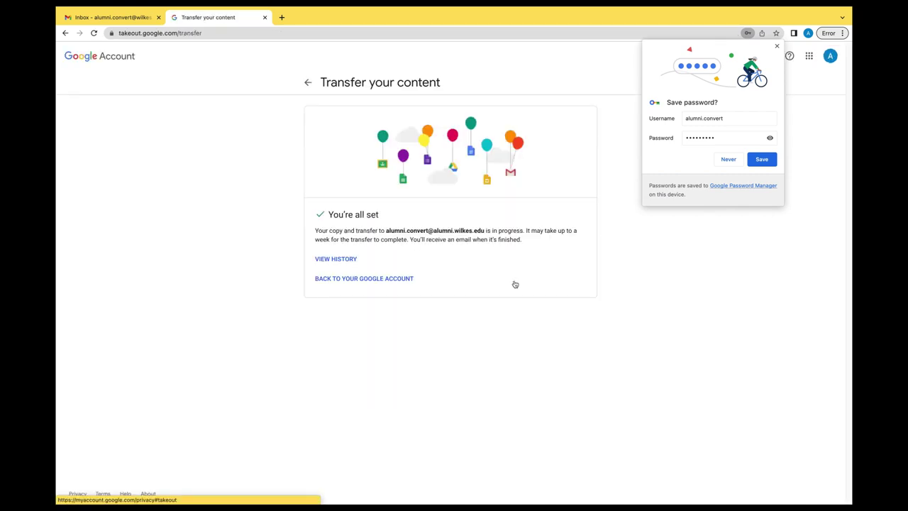
pyautogui.press('super+1')
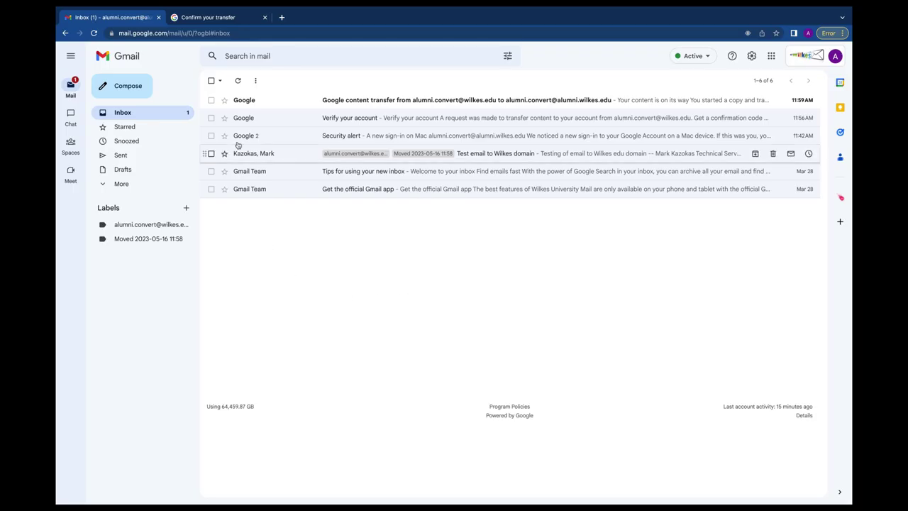
pyautogui.click(274, 100)
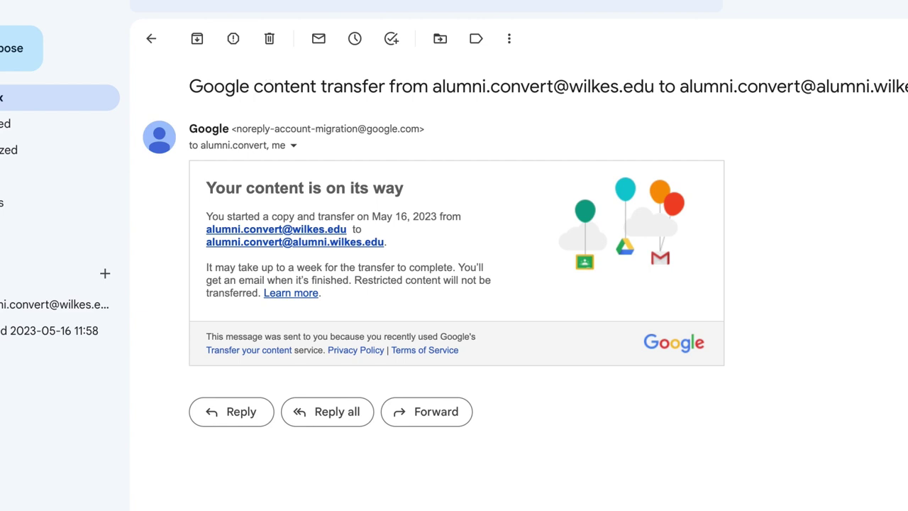
pyautogui.click(4, 96)
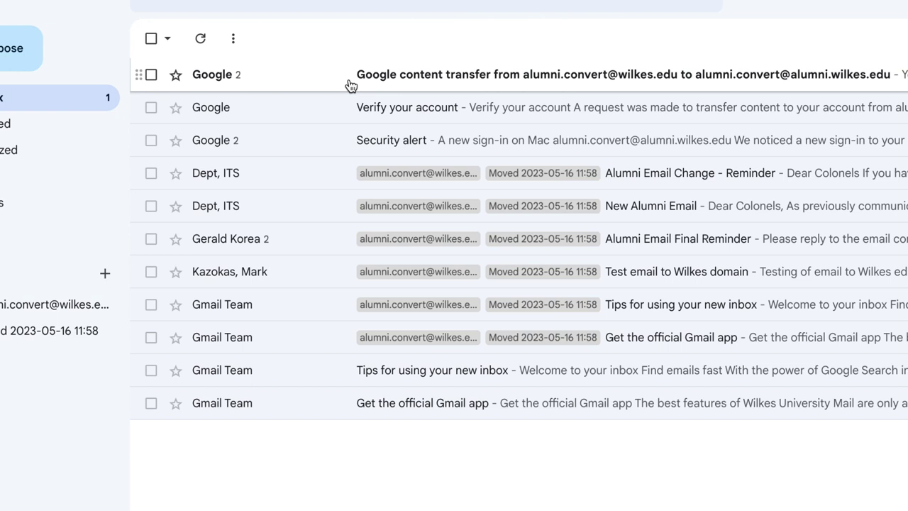
pyautogui.click(260, 79)
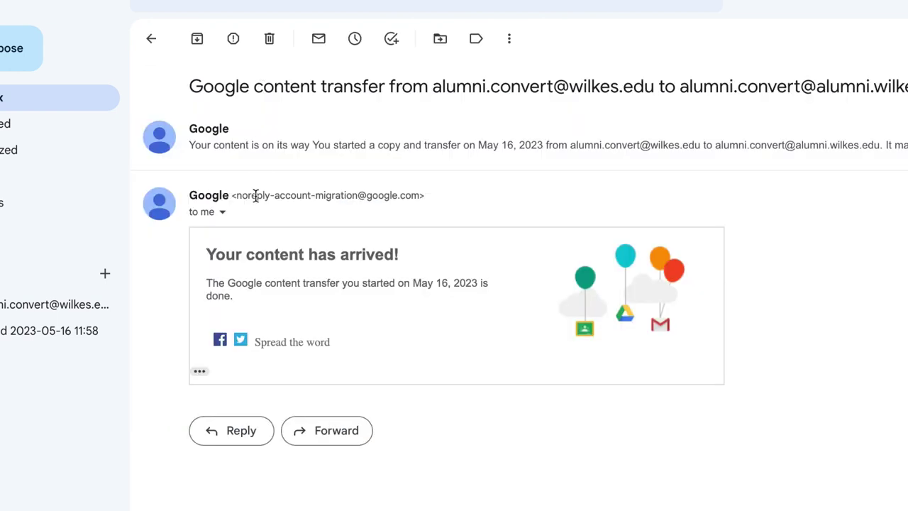
pyautogui.click(42, 304)
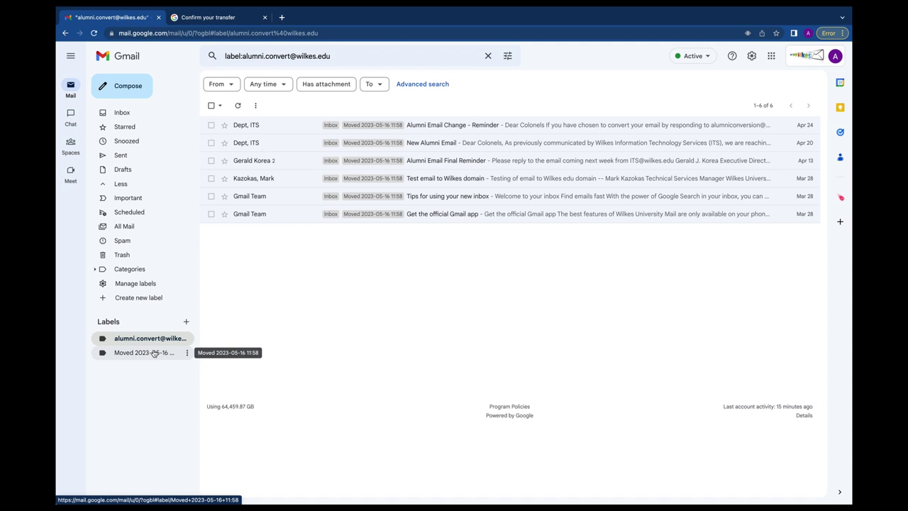
pyautogui.click(154, 352)
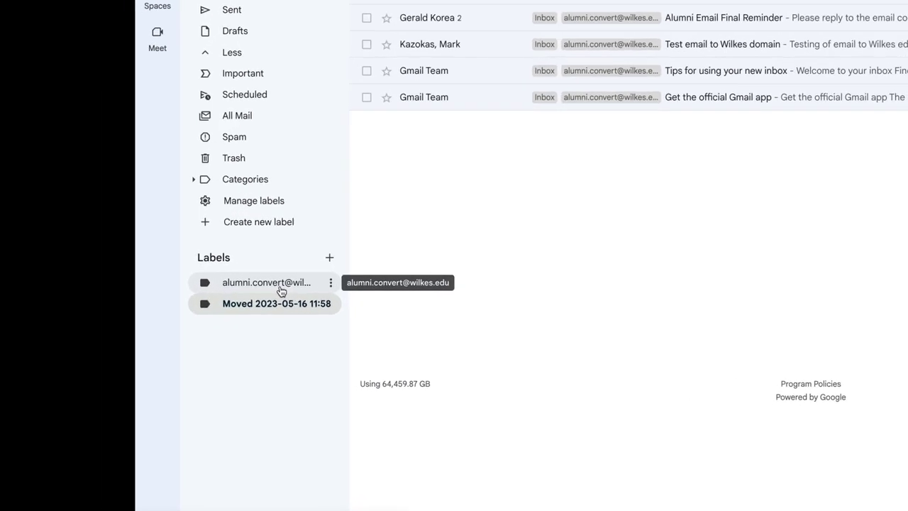
pyautogui.click(281, 291)
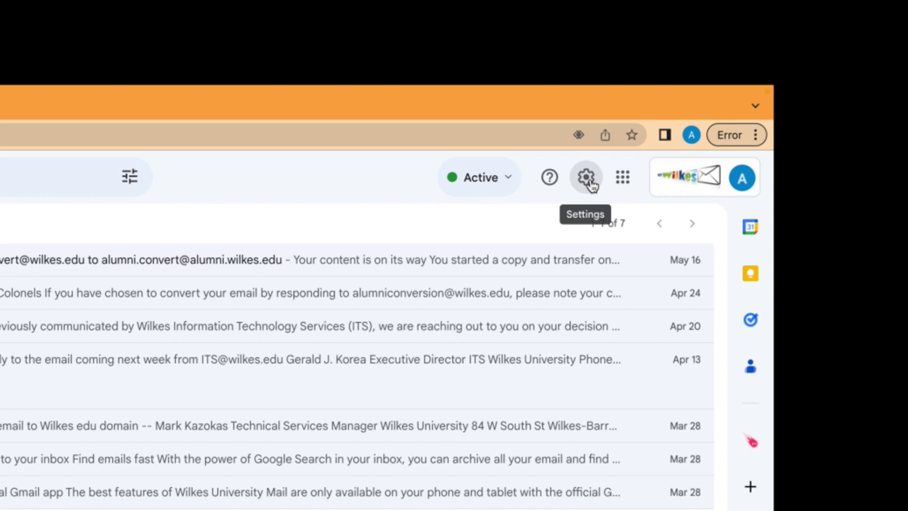
# Step: Add the new alumni address as a forwarding address under Forwarding and POP/IMAP settings
pyautogui.click(753, 59)
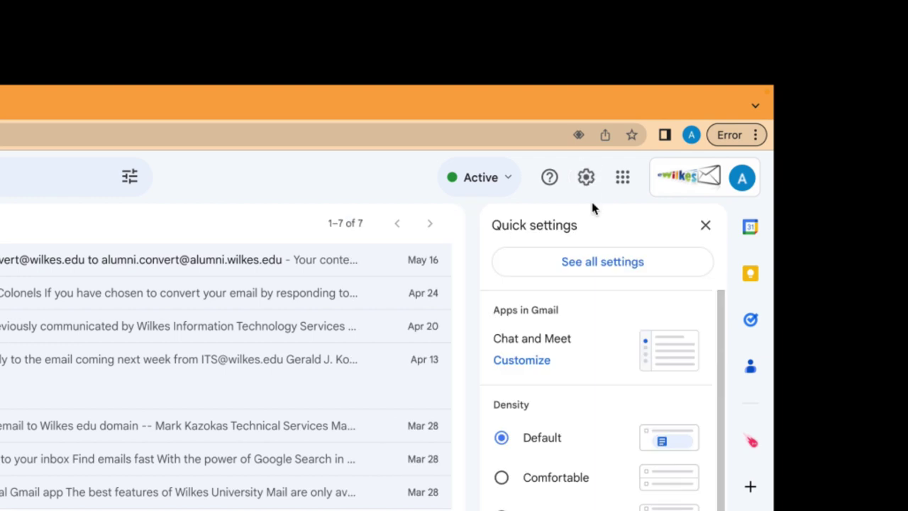
pyautogui.click(599, 264)
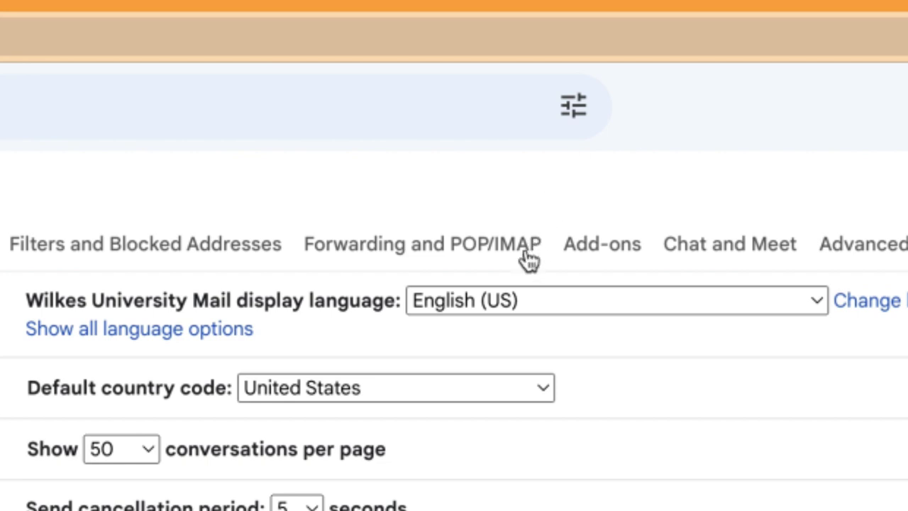
pyautogui.click(527, 254)
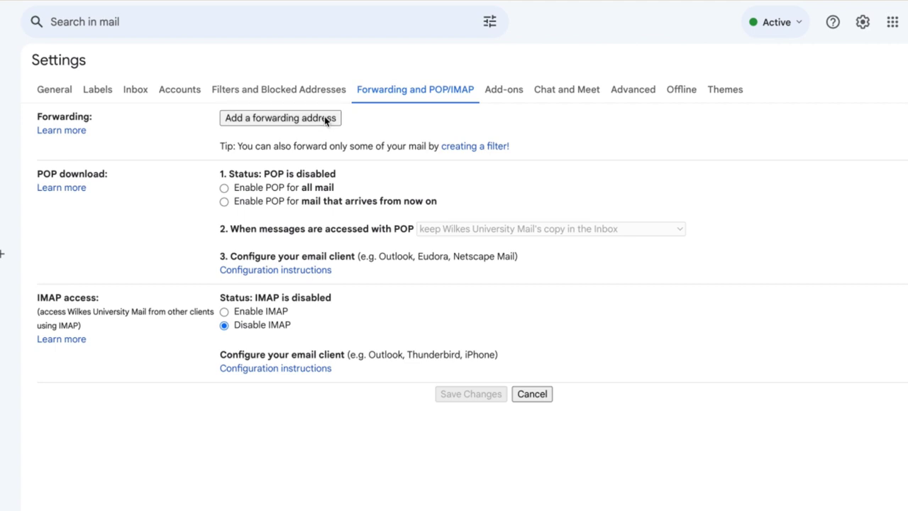
pyautogui.click(325, 119)
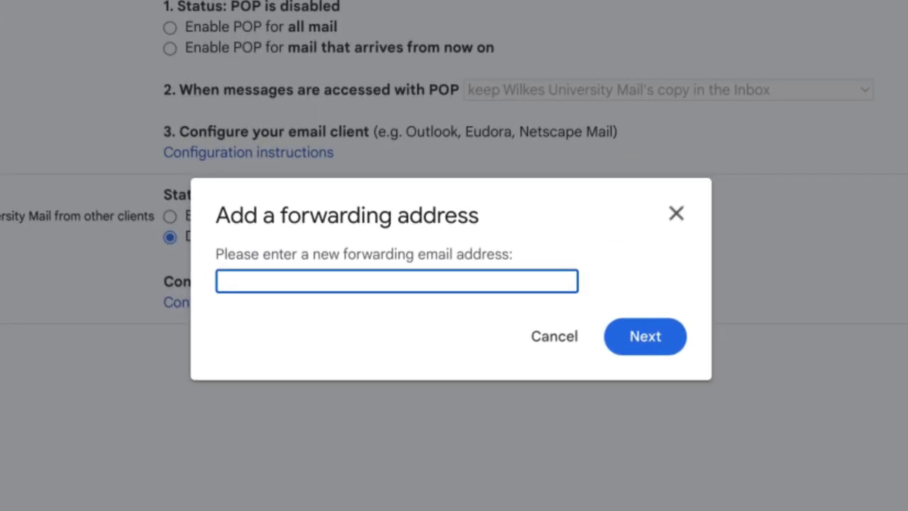
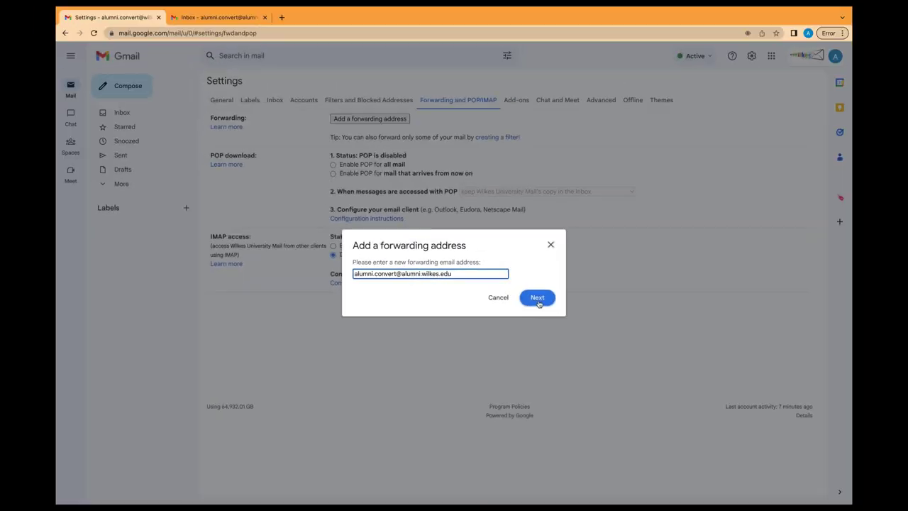
pyautogui.click(608, 333)
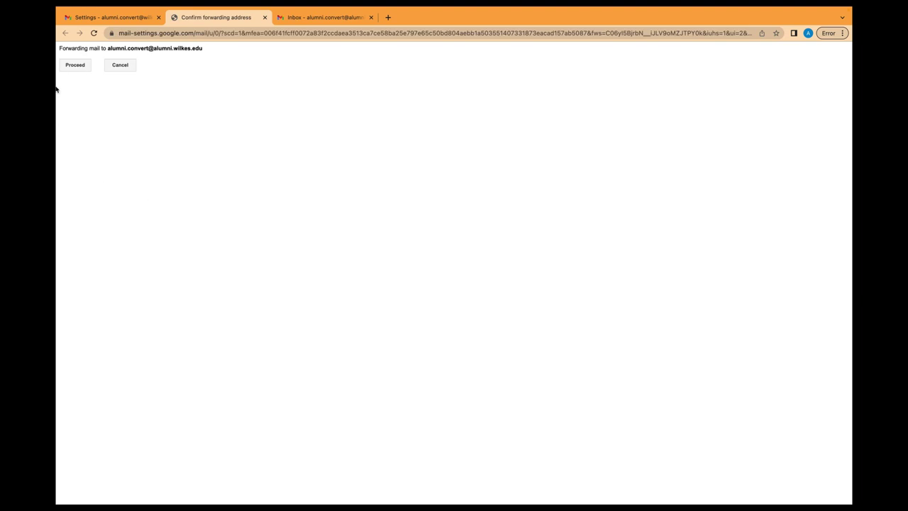
pyautogui.click(74, 65)
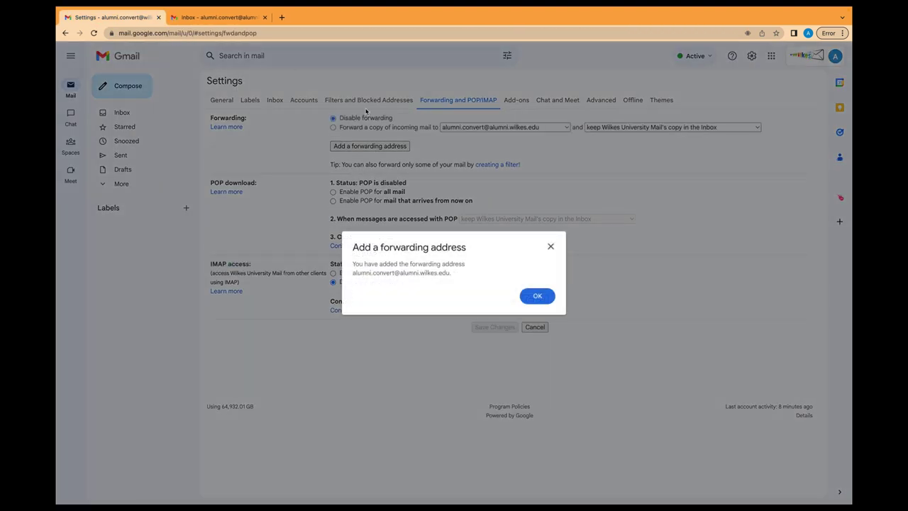
pyautogui.click(538, 294)
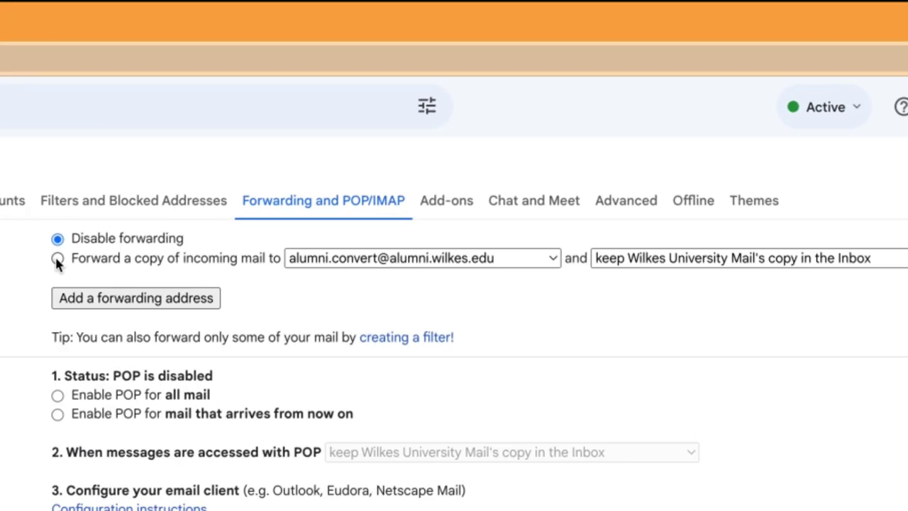
# Step: Forward a copy of incoming mail to the alumni address, keeping the Inbox copy, and save
pyautogui.click(56, 259)
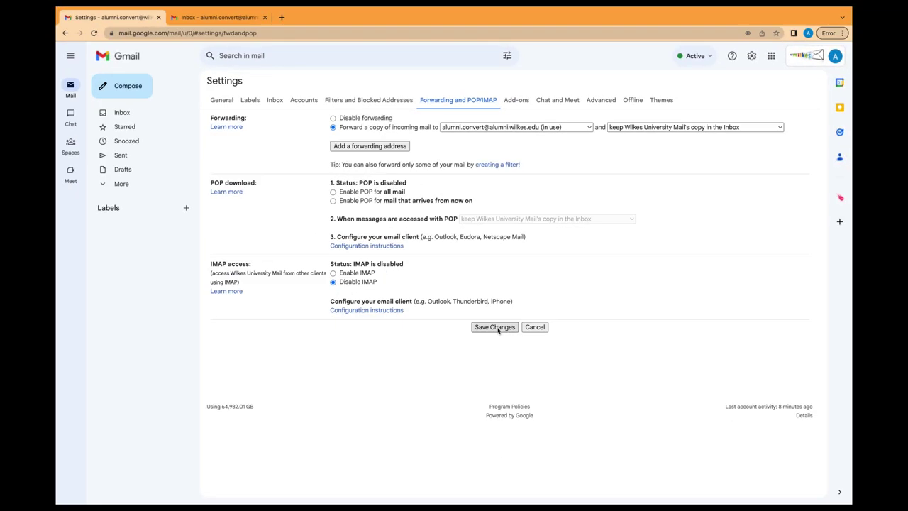
pyautogui.click(497, 328)
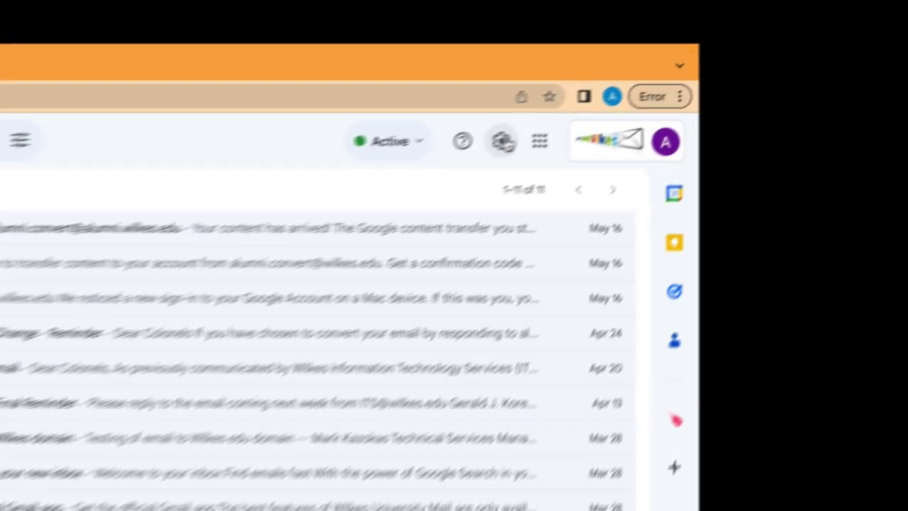
# Step: Turn on the vacation responder with subject 'My New Alumni Email' and a message giving the new address
pyautogui.click(752, 56)
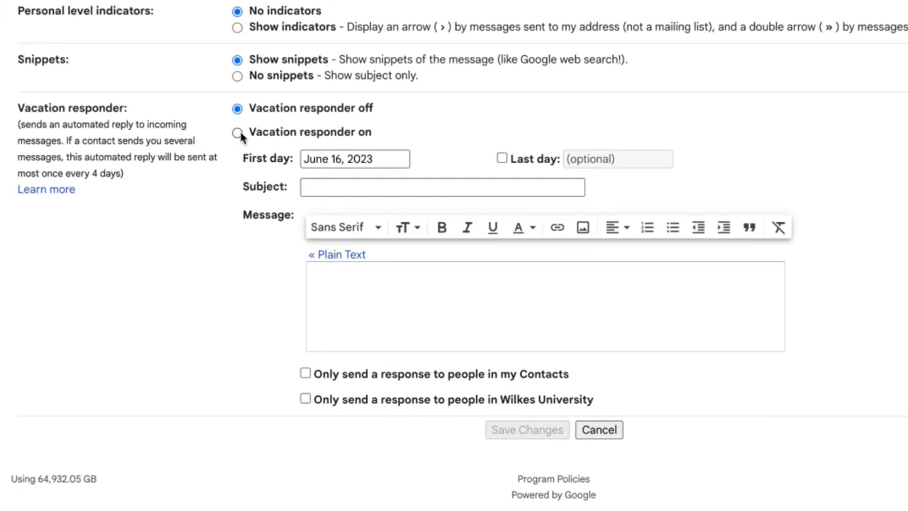
pyautogui.click(237, 133)
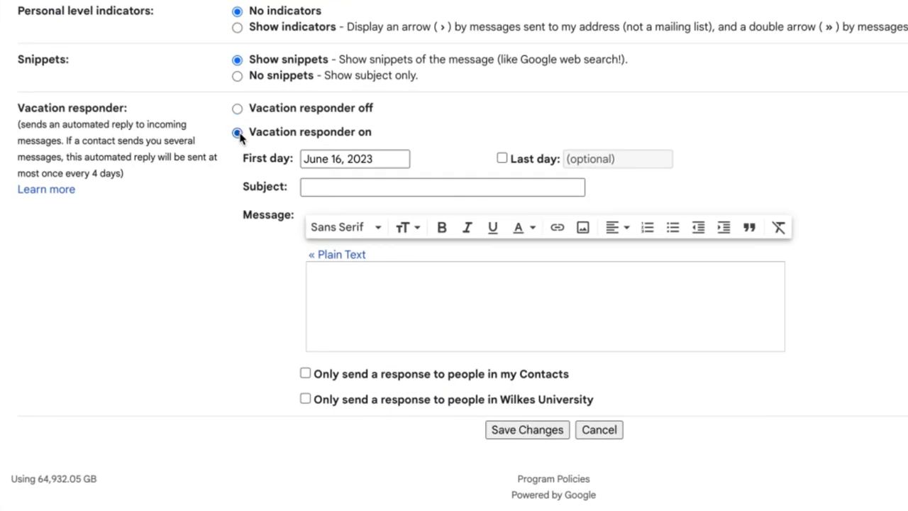
pyautogui.click(442, 187)
pyautogui.write('My New Alumni Email')
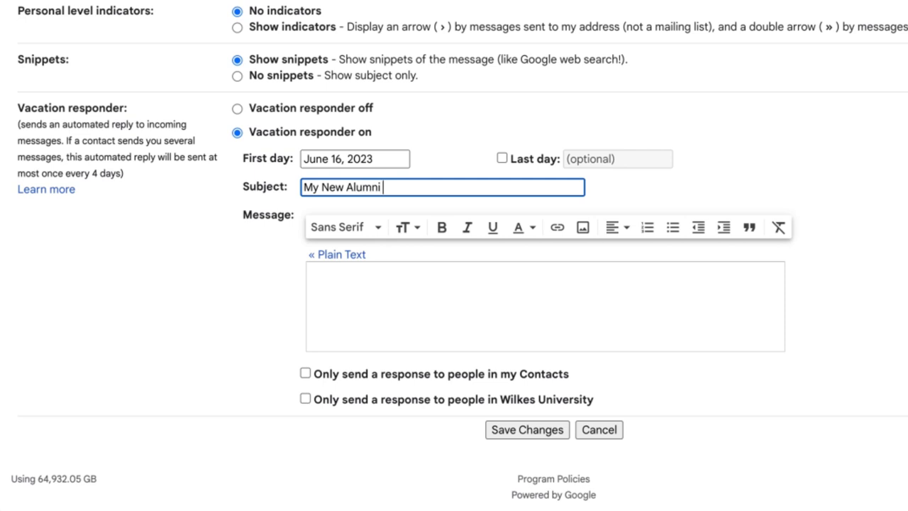
pyautogui.click(350, 276)
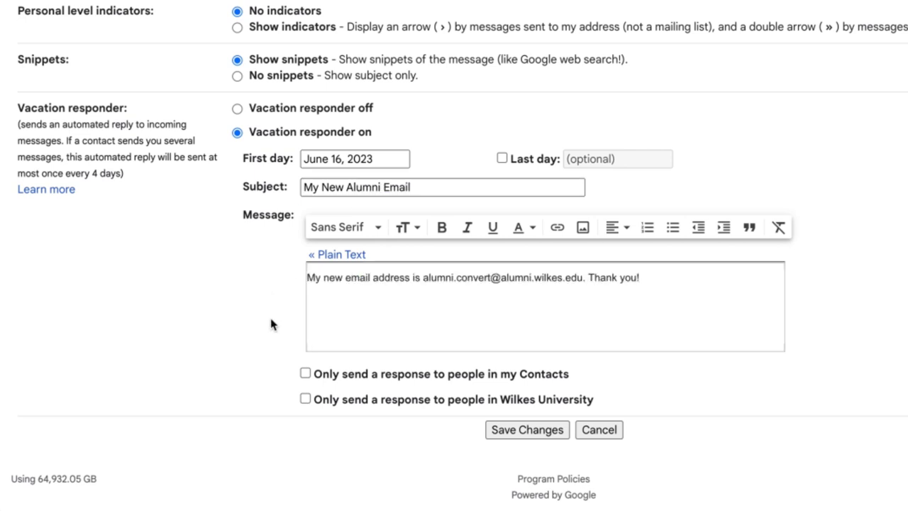
# Step: Limit auto-replies to contacts and Wilkes University people, then save the responder settings
pyautogui.click(311, 367)
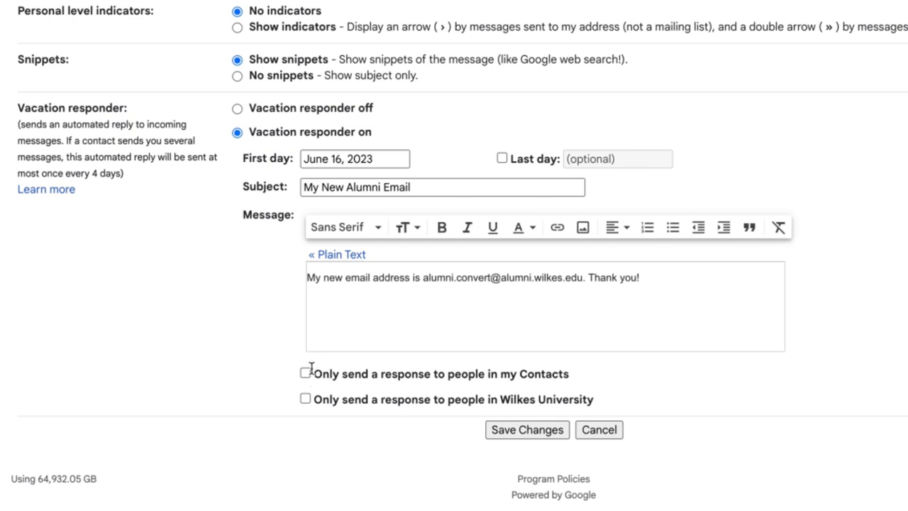
pyautogui.click(306, 372)
pyautogui.click(306, 398)
pyautogui.click(502, 429)
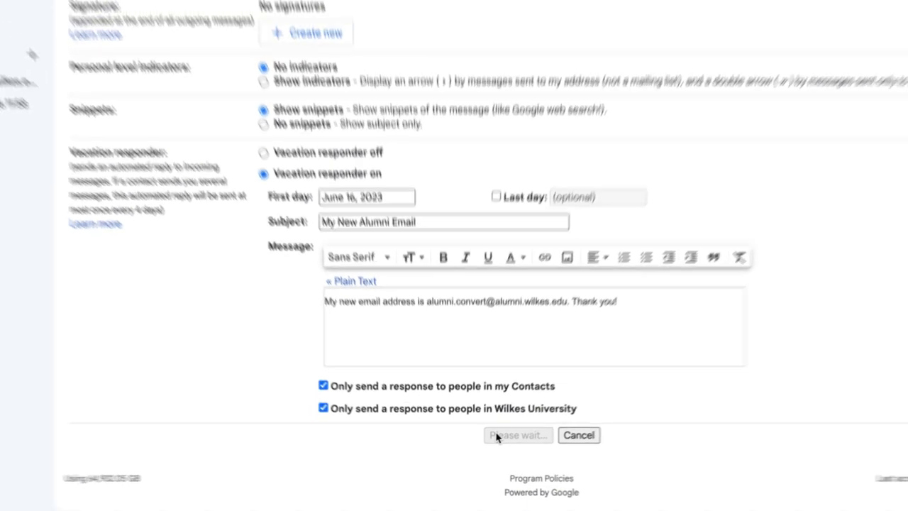